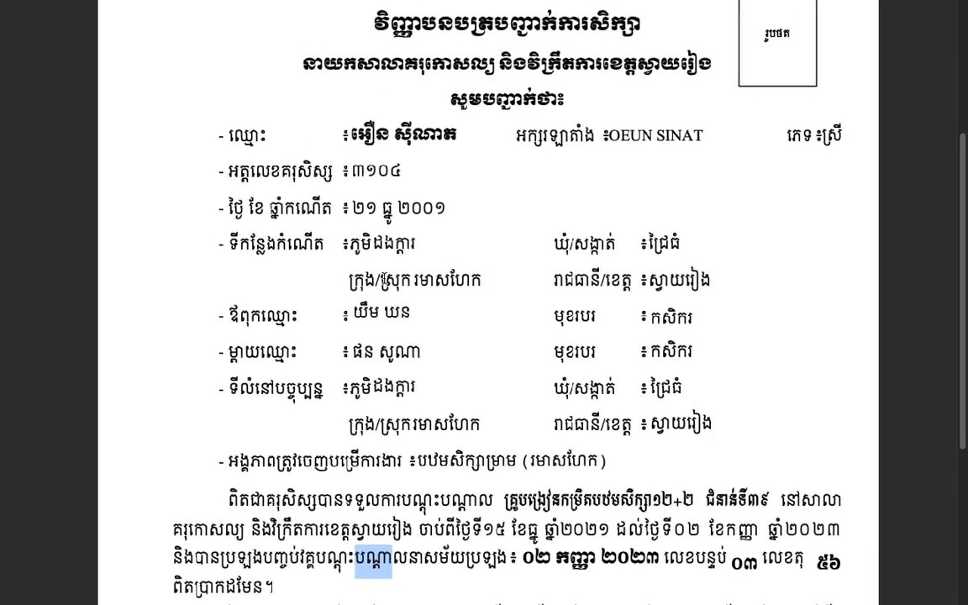
- Zoom into the certificate and highlight the birthplace village and district text
scroll(371, 278, up, 2)
scroll(372, 278, up, 2)
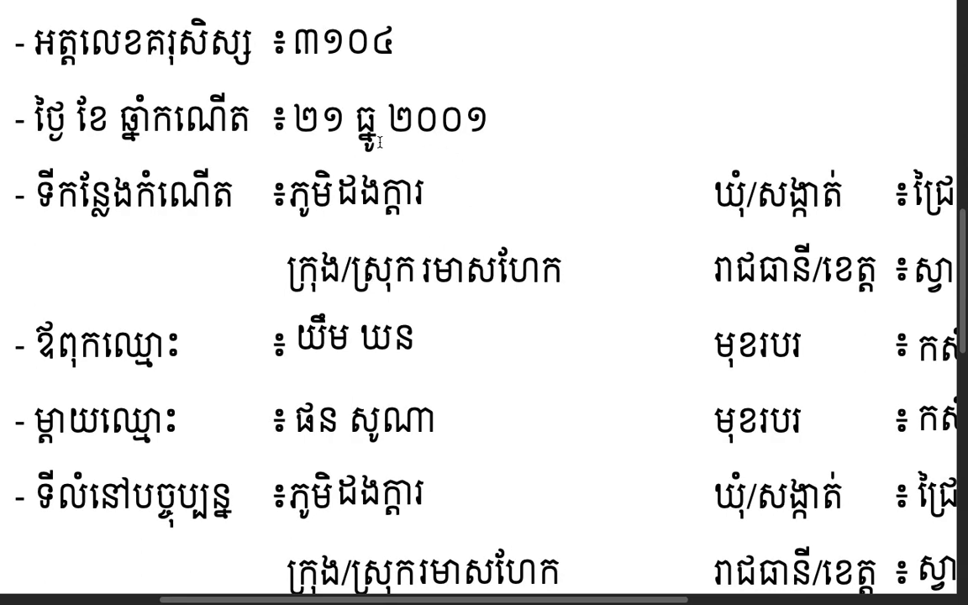
mouse_move(289, 191)
mouse_down()
mouse_move(383, 192)
mouse_move(288, 191)
mouse_up()
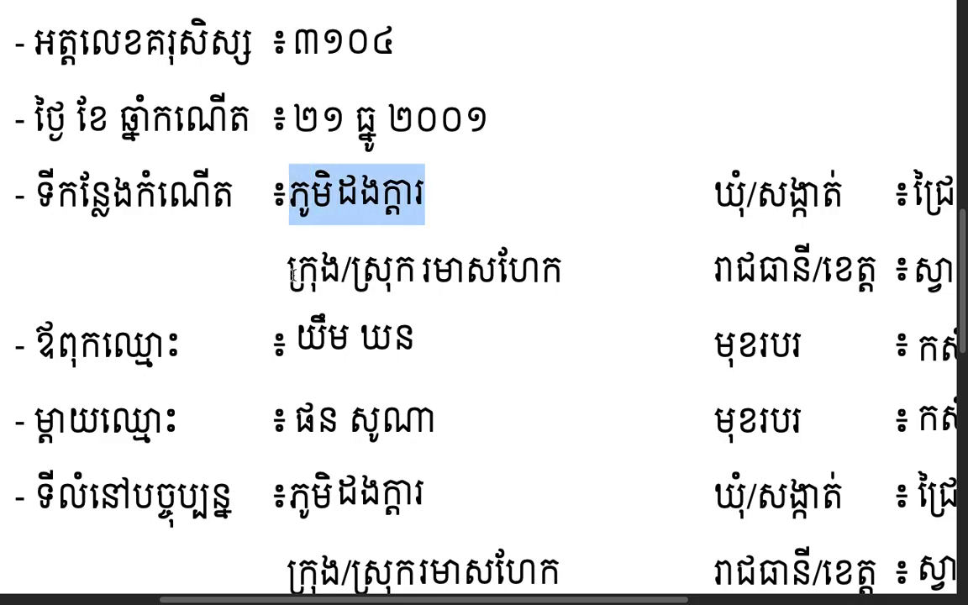
drag(269, 253, 420, 253)
mouse_move(563, 271)
mouse_down()
mouse_move(476, 282)
mouse_move(250, 248)
mouse_up()
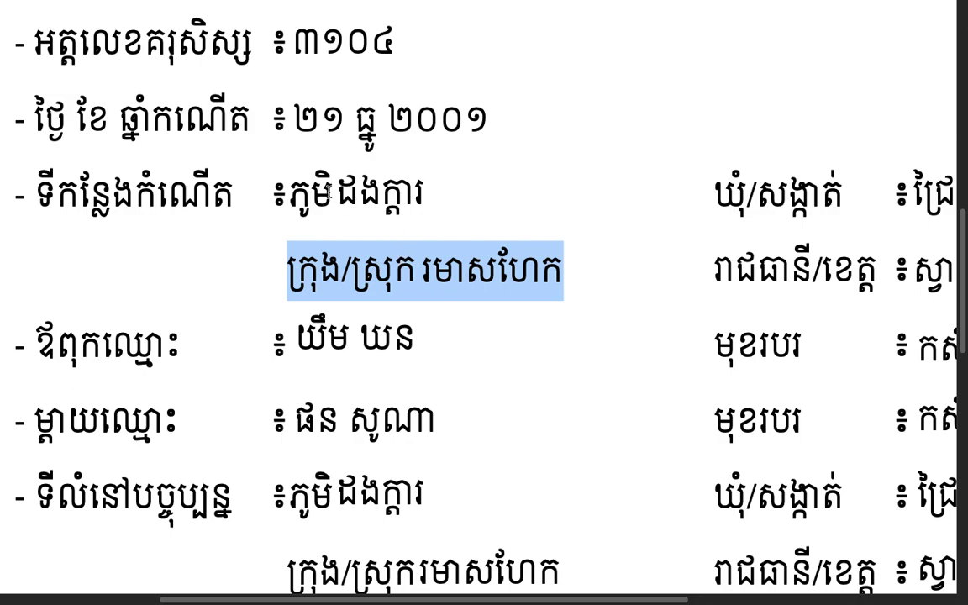
click(303, 172)
drag(336, 190, 331, 276)
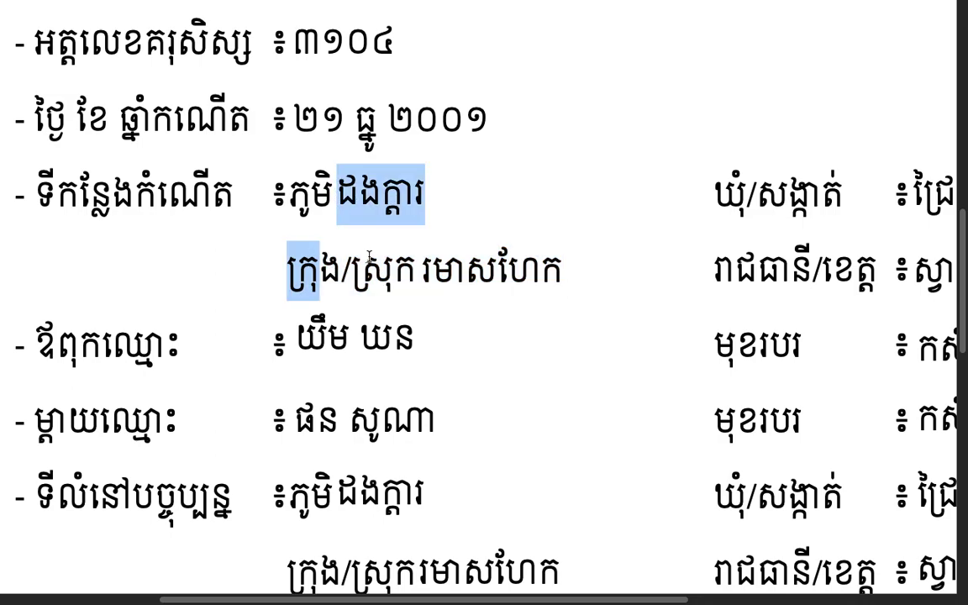
click(317, 194)
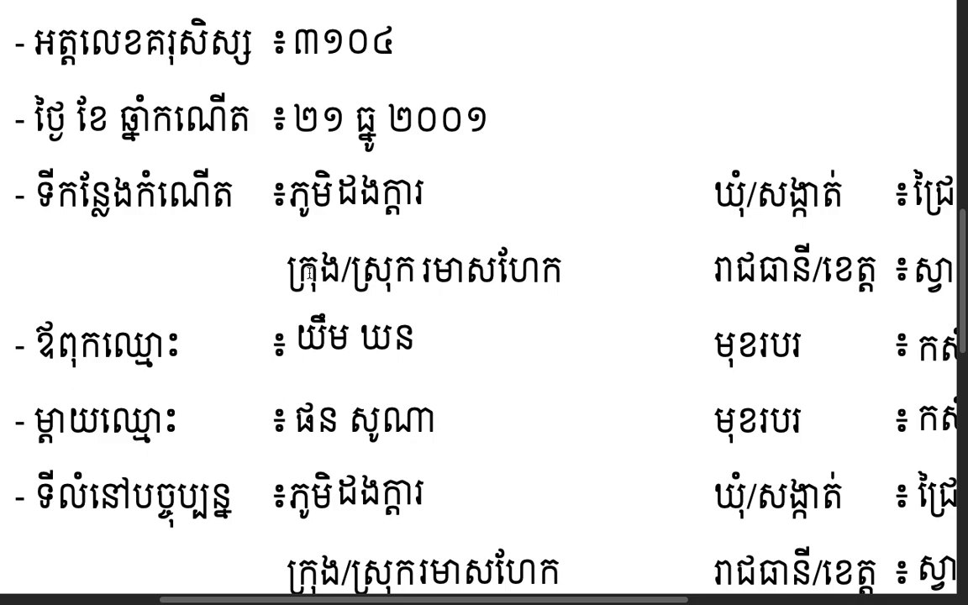
- Highlight the current-address village, district and commune text further down
scroll(388, 278, down, 1)
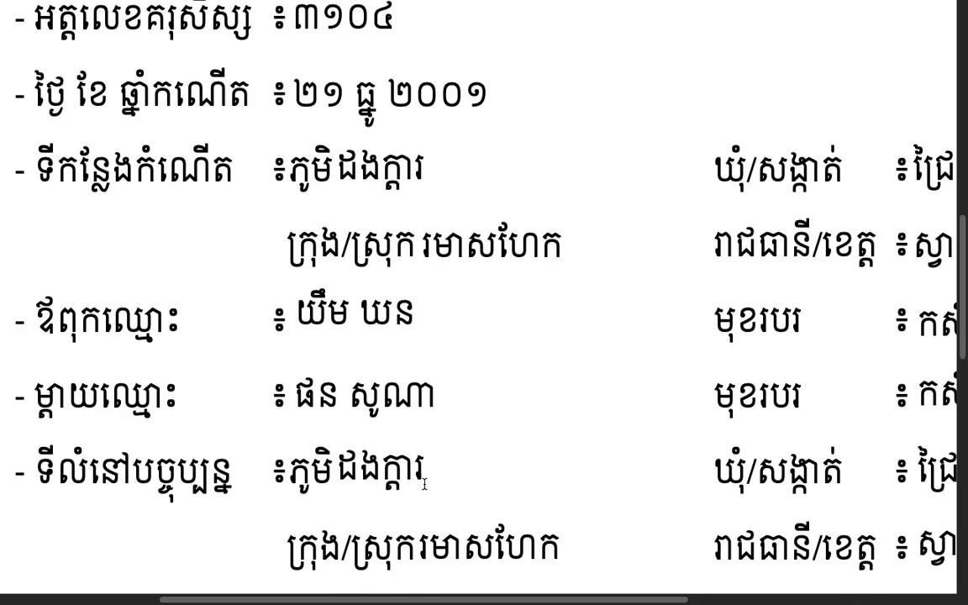
drag(425, 472, 296, 476)
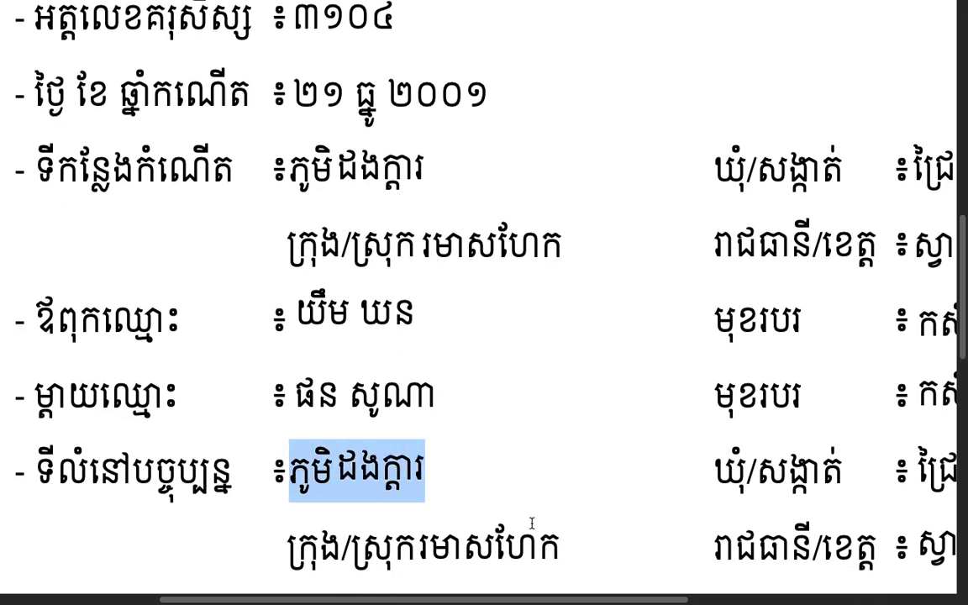
drag(561, 545, 289, 530)
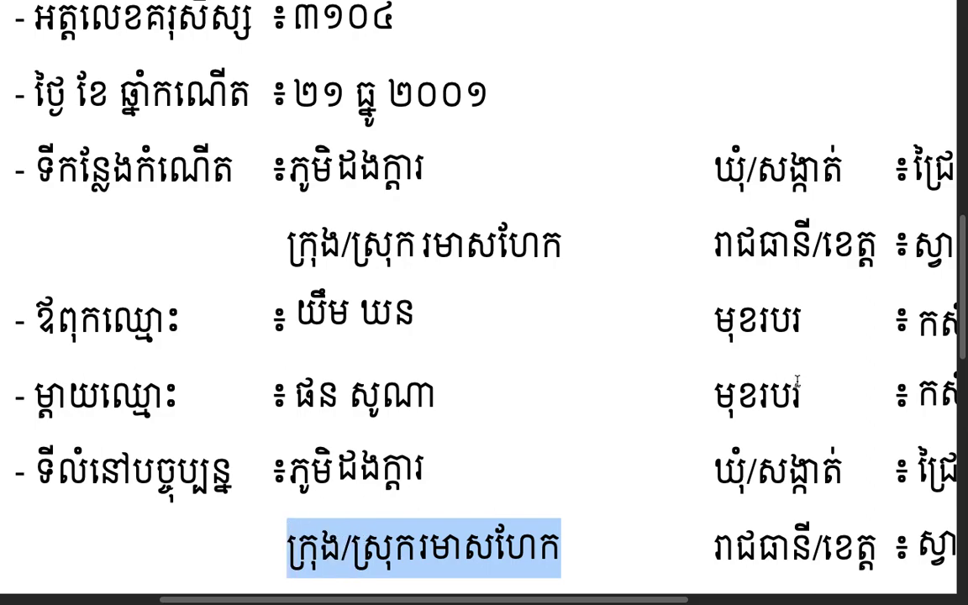
drag(715, 472, 910, 474)
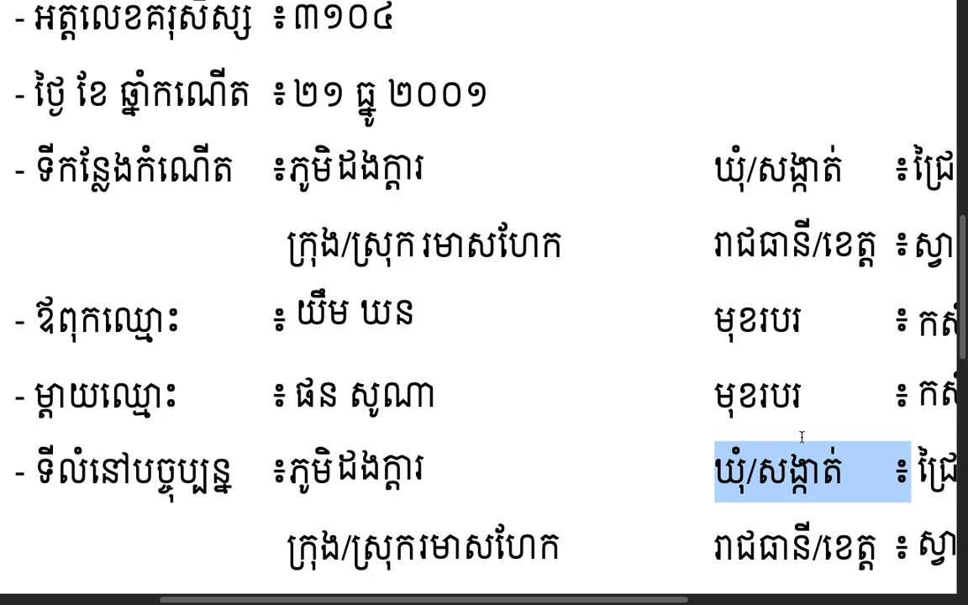
scroll(715, 378, down, 2)
- Highlight the current-address village name and the district line beneath it
click(748, 473)
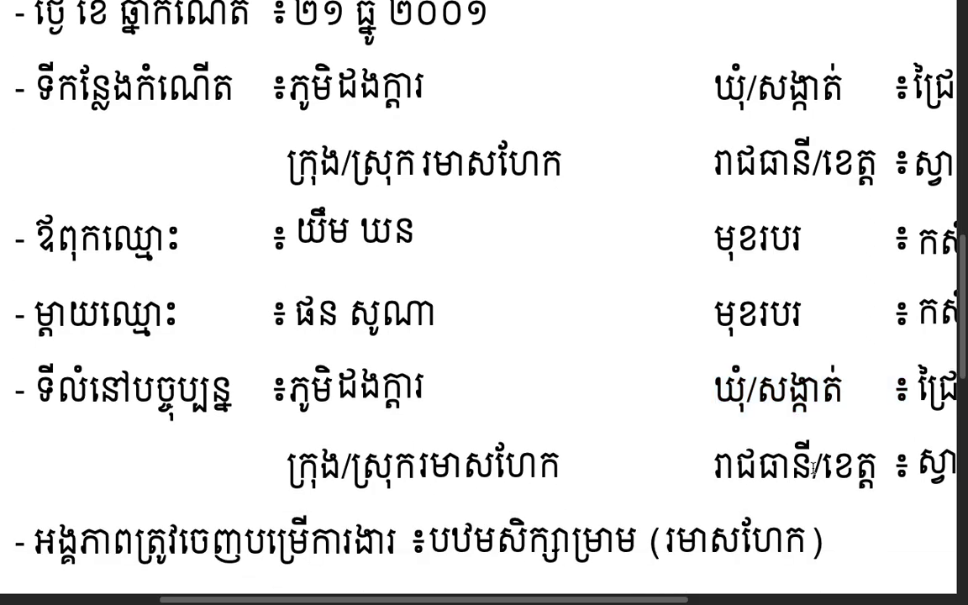
triple_click(479, 465)
click(479, 427)
drag(305, 393, 443, 390)
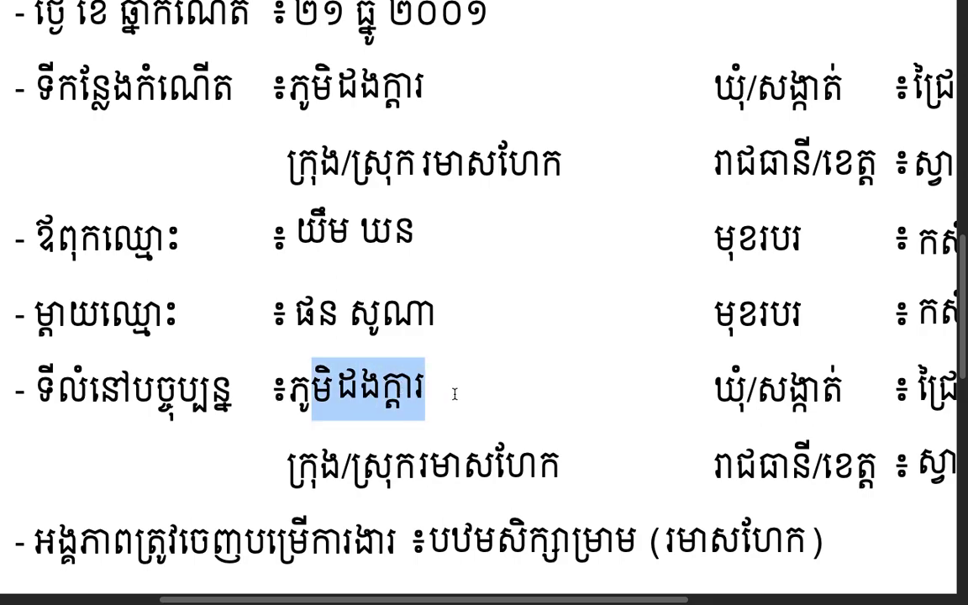
drag(561, 464, 293, 460)
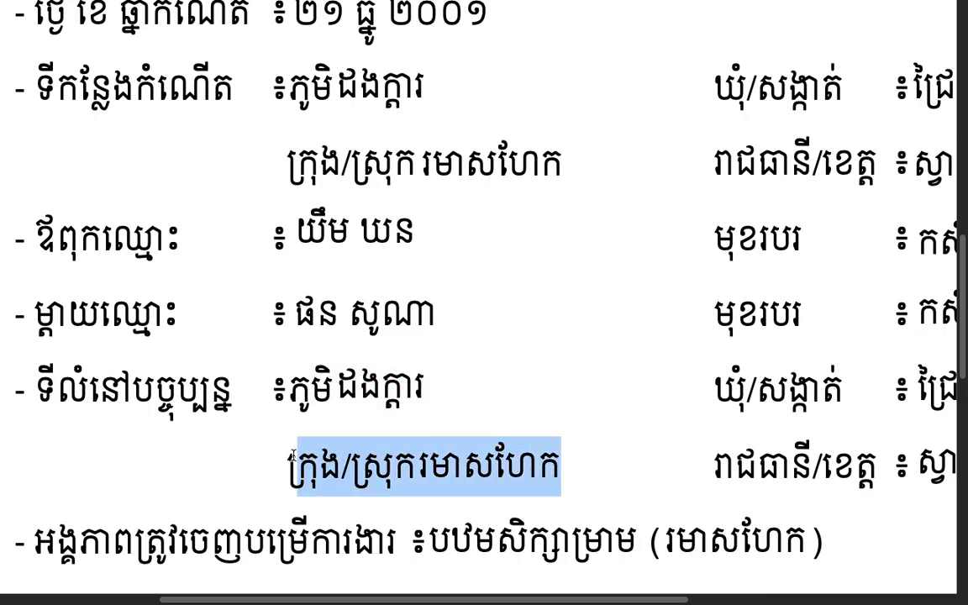
click(333, 384)
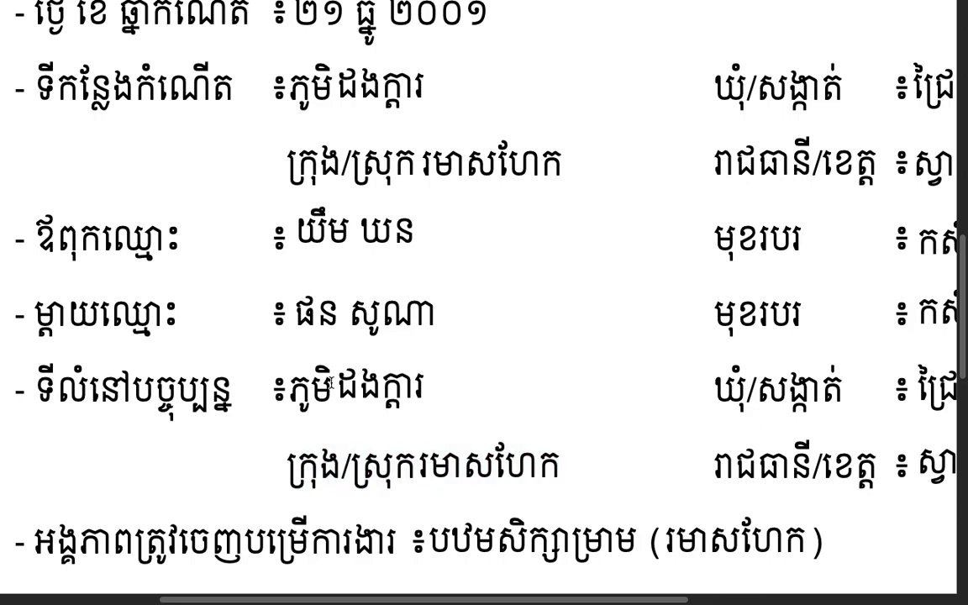
drag(386, 384, 277, 25)
- Select the ភូមិ prefix and the village name ដងក្តារ separately, then bring up the app switcher
drag(424, 389, 288, 388)
drag(288, 388, 332, 385)
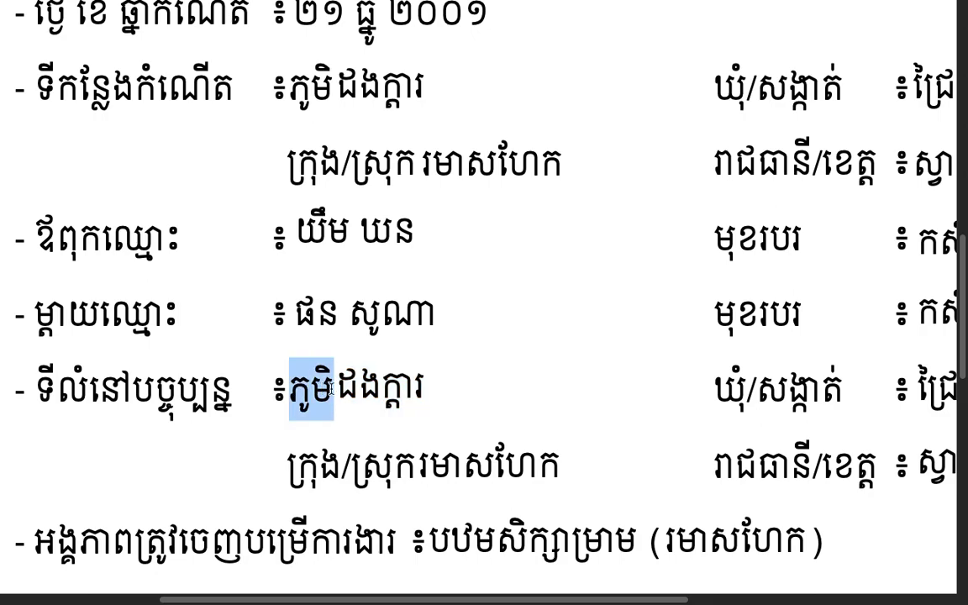
drag(443, 389, 333, 387)
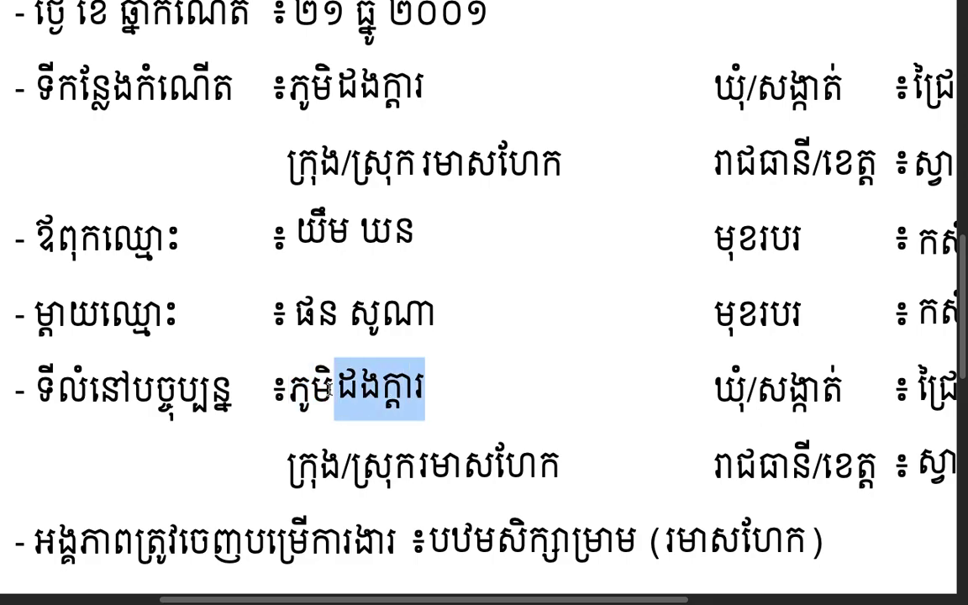
drag(565, 467, 283, 457)
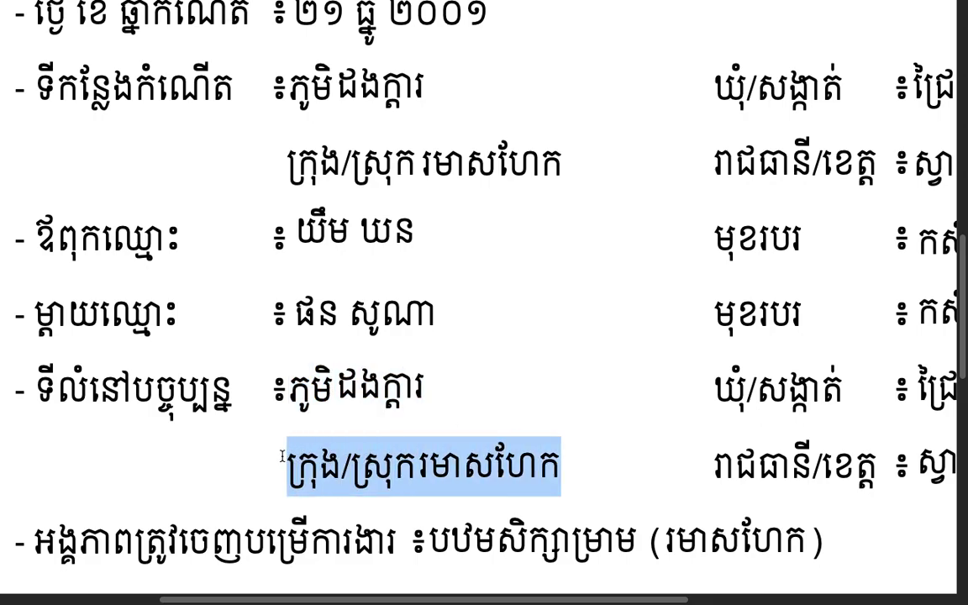
key(super+Tab)
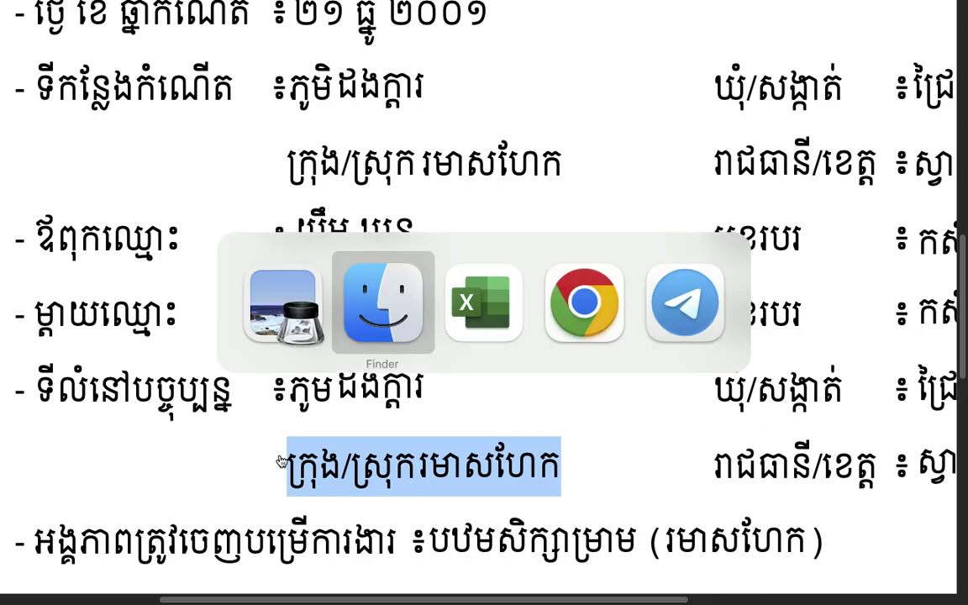
- Switch to the Excel certificate form and begin the D14 entry with an ampersand
key(super+Tab)
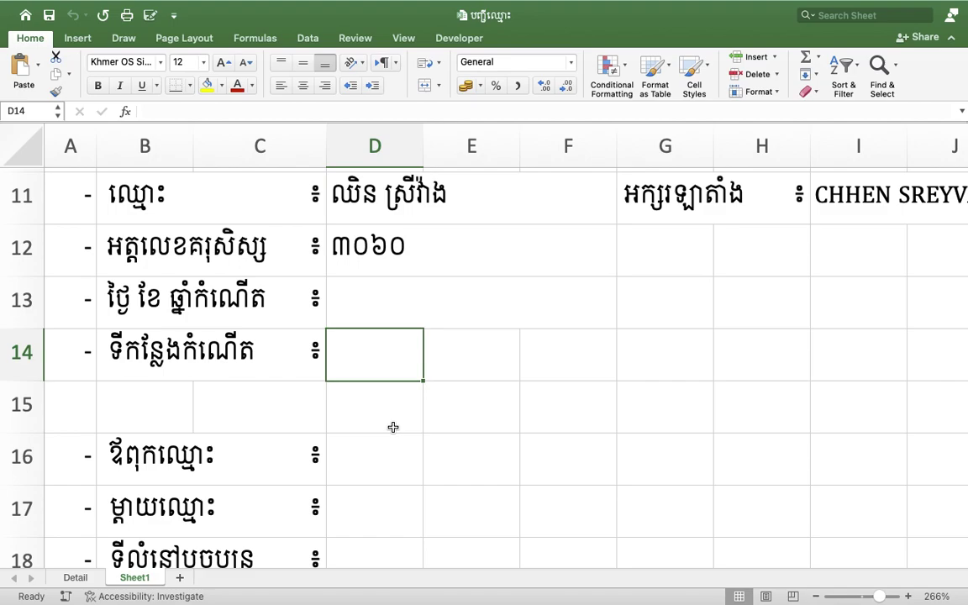
text(&)
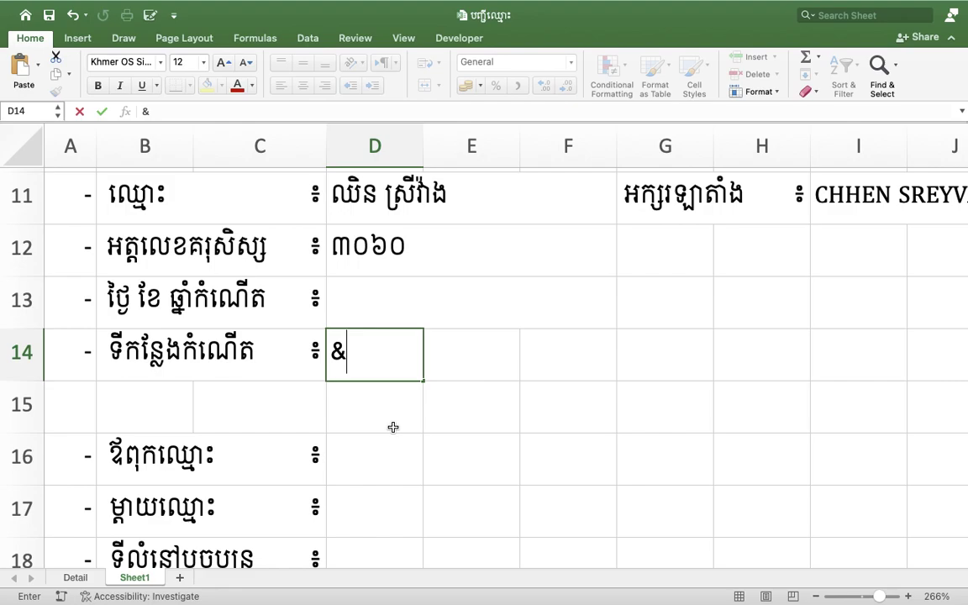
key(Escape)
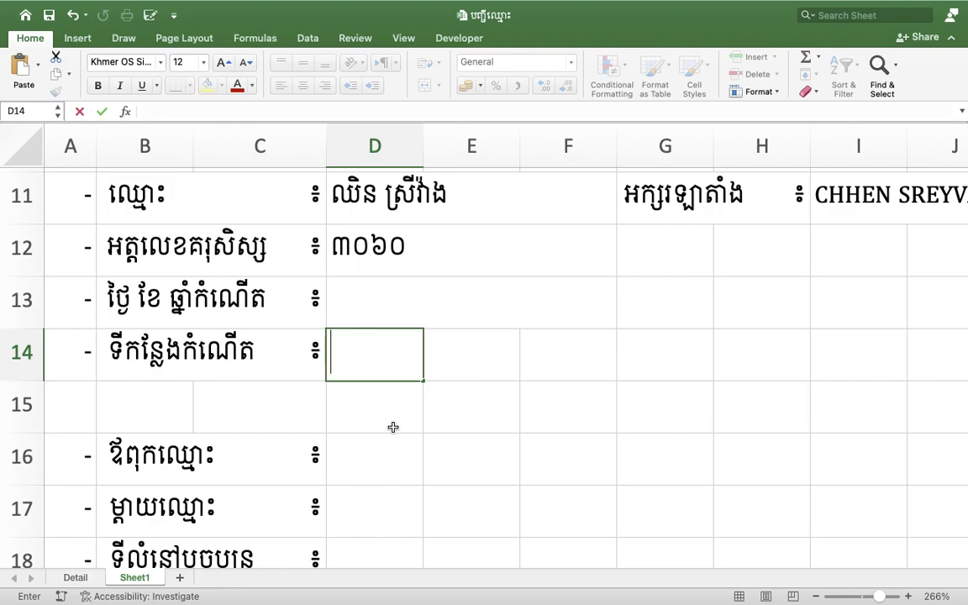
click(129, 332)
click(347, 252)
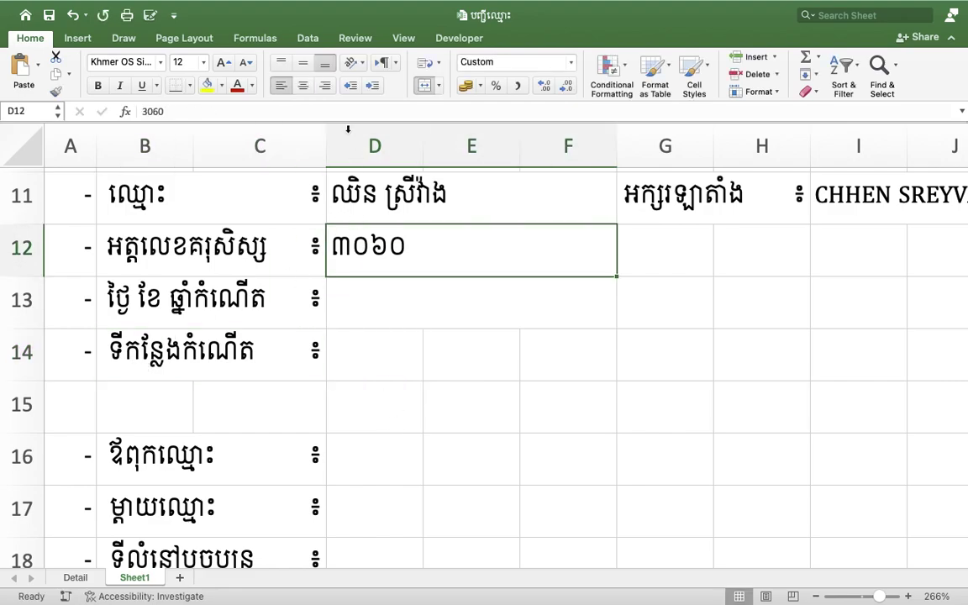
click(360, 174)
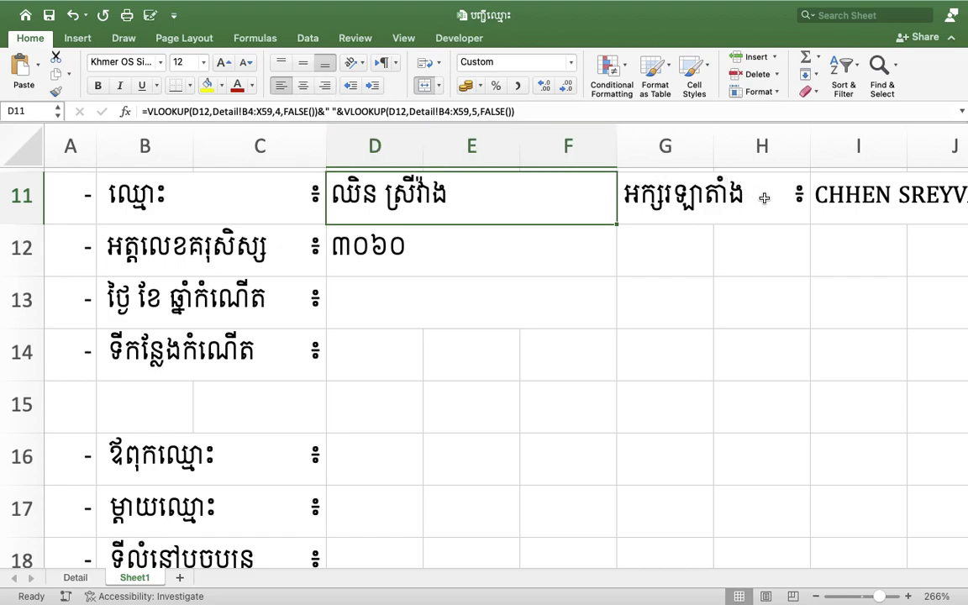
click(828, 192)
click(257, 106)
drag(257, 105, 39, 98)
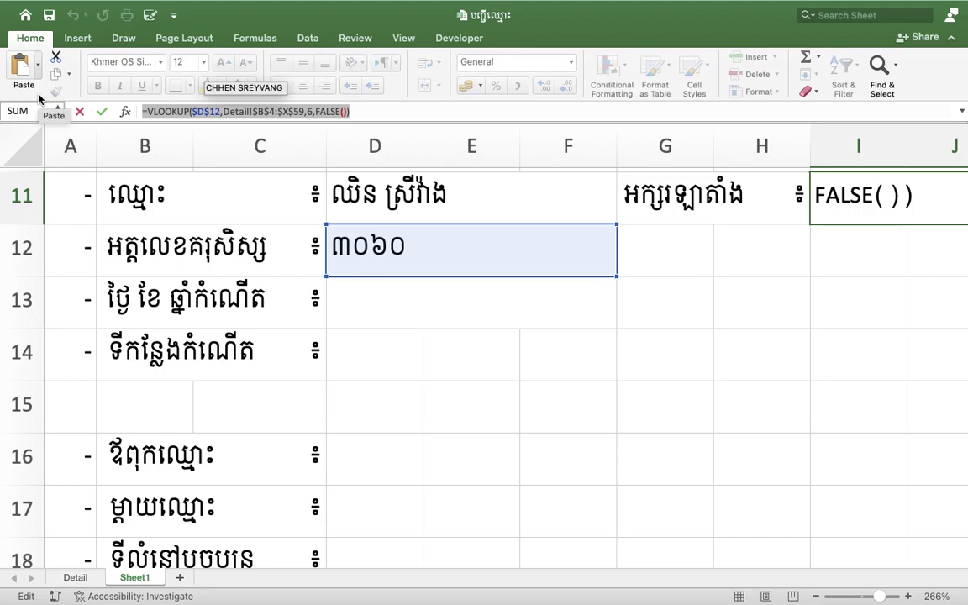
key(Return)
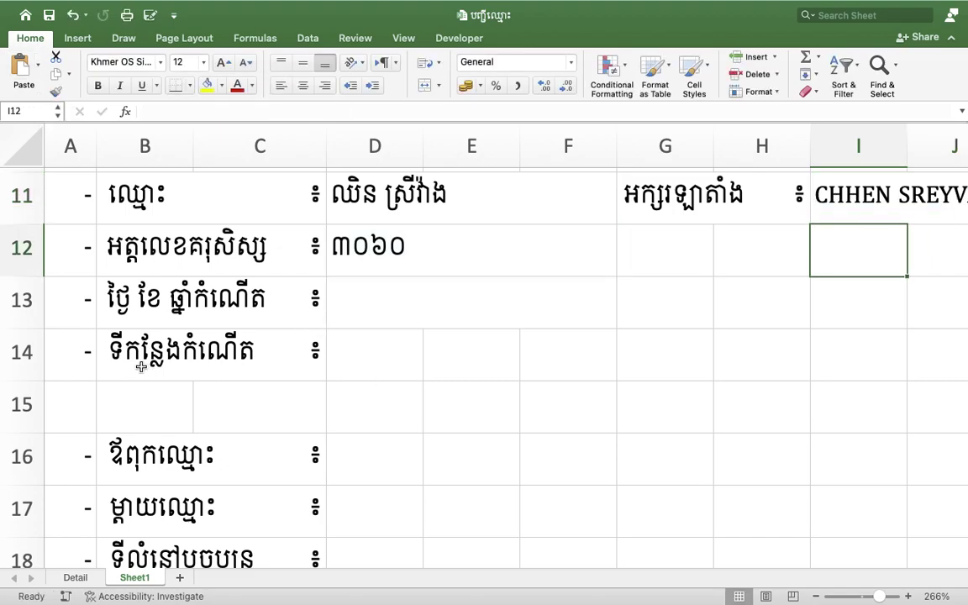
double_click(380, 361)
- Try typing the Khmer village prefix into D14, then erase the attempts
text(P)
key(BackSpace)
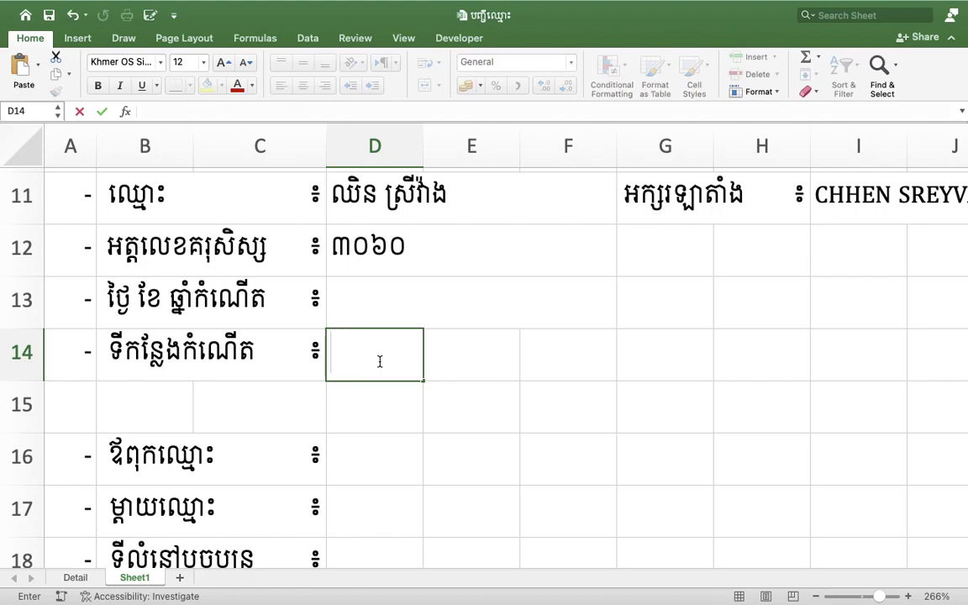
text(ភ្នំ)
key(BackSpace)
text(មា)
key(BackSpace)
text(ិ)
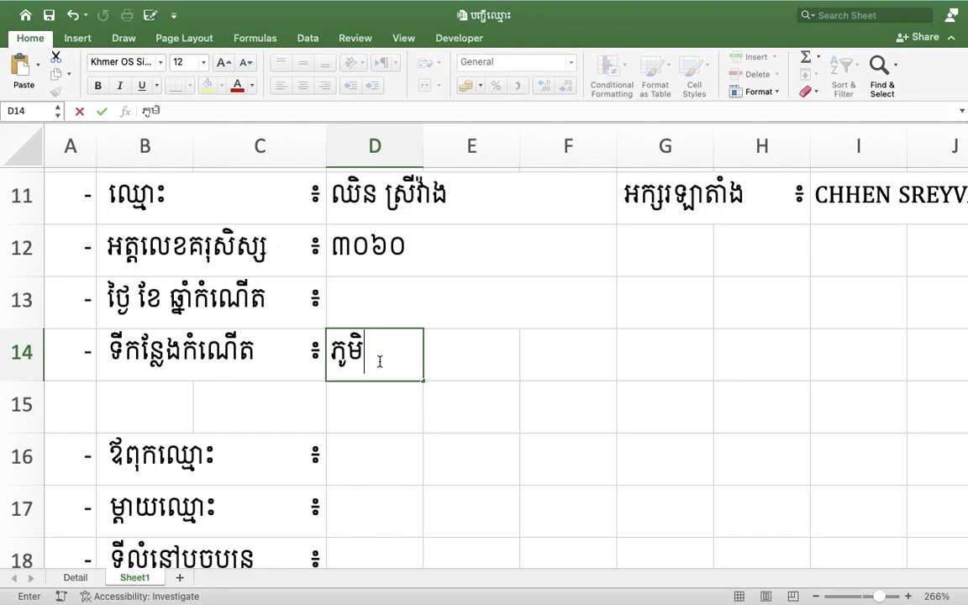
key(BackSpace)
key(BackSpace)
key(BackSpace)
key(BackSpace)
text(ទ)
key(BackSpace)
- Type the D14 formula ="ភូមិ"&=VLOOKUP($D$12,Detail!$B$4:$X$59,6,FALSE())
text(=)
text("")
click(353, 348)
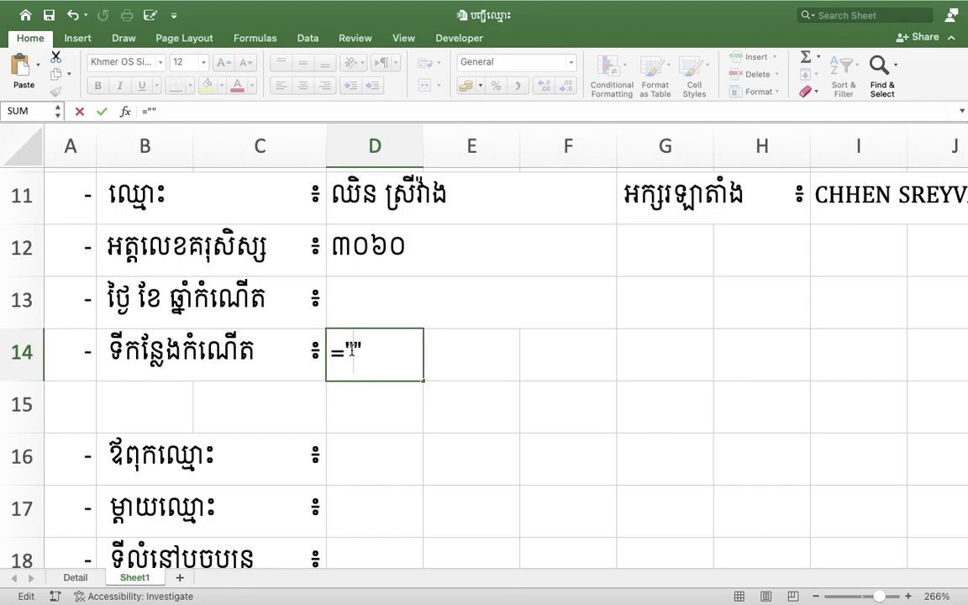
text(PU)
key(BackSpace)
key(BackSpace)
text(ភូមិ)
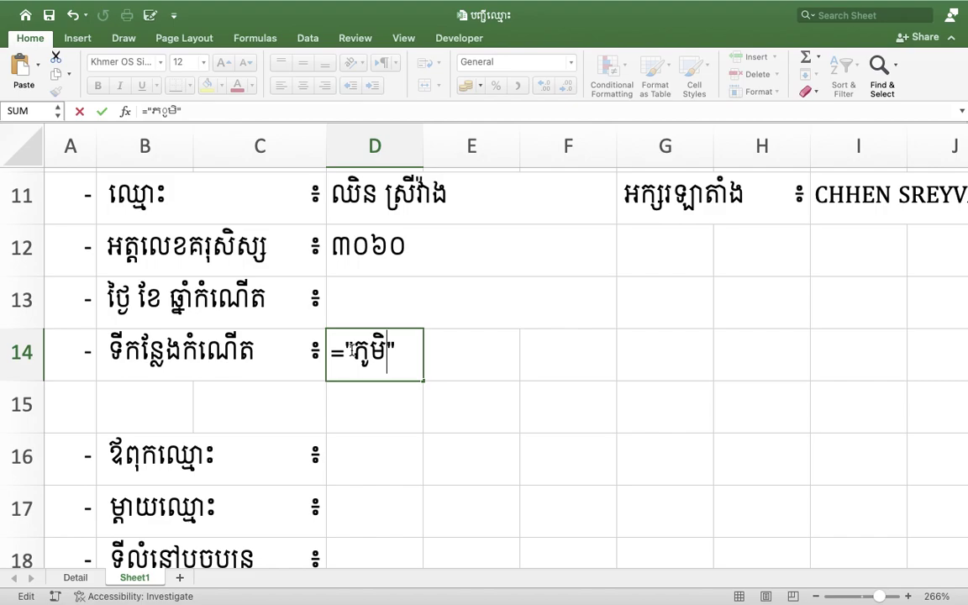
text(៍)
key(BackSpace)
text(&)
text(=VLOOKUP($D$12,Detail!$B$4:$X$59,6,FALSE()))
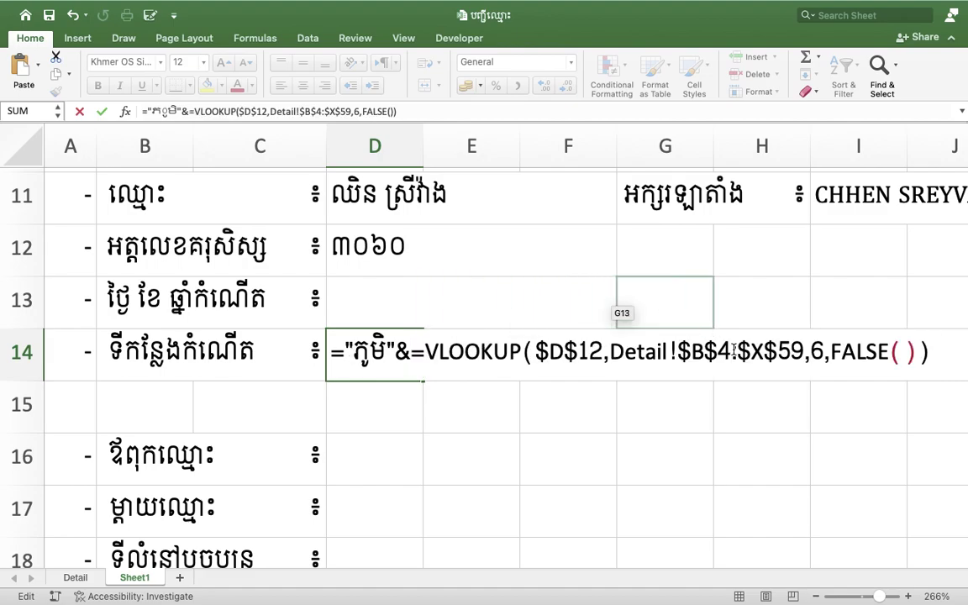
click(821, 350)
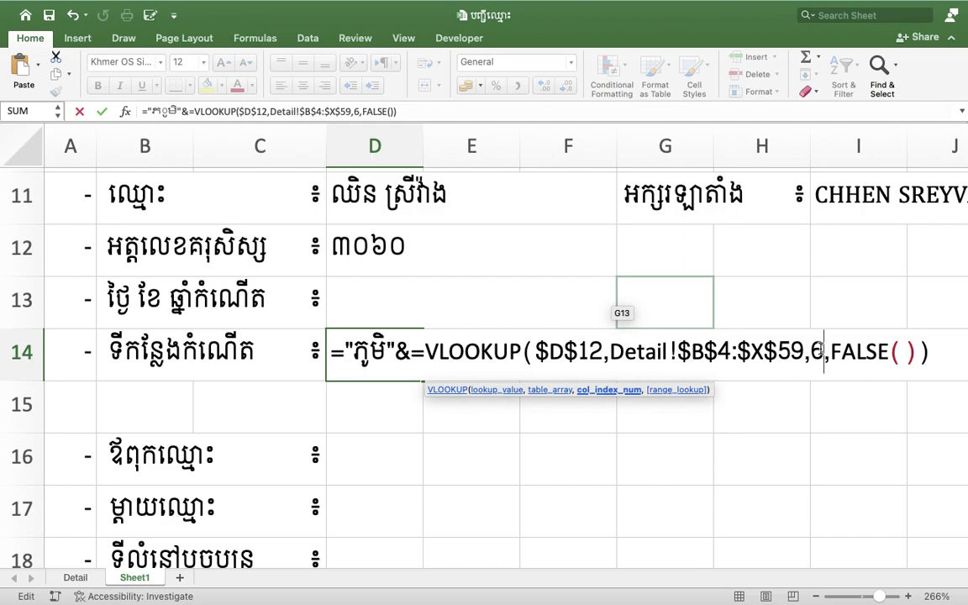
- Change the VLOOKUP column index from 6 to 10 and drop the stray = so D14 shows ភូមិទួល
key(BackSpace)
text(10)
key(Return)
key(Return)
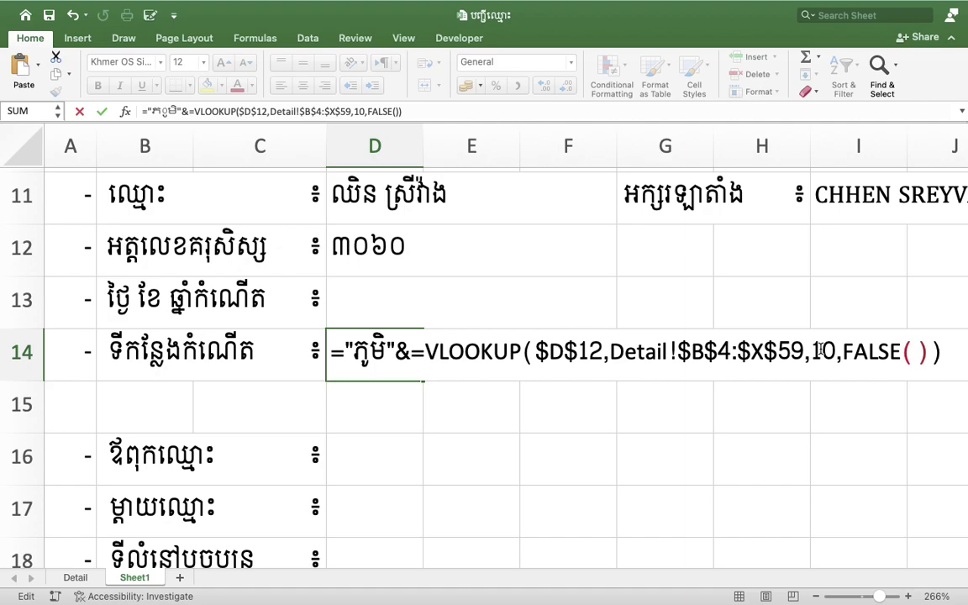
click(426, 360)
key(BackSpace)
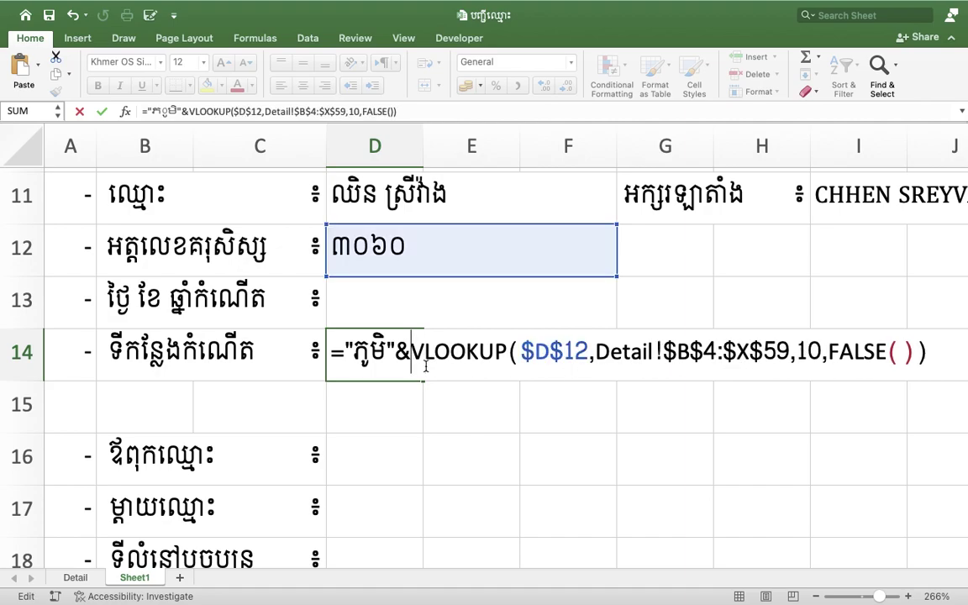
key(Return)
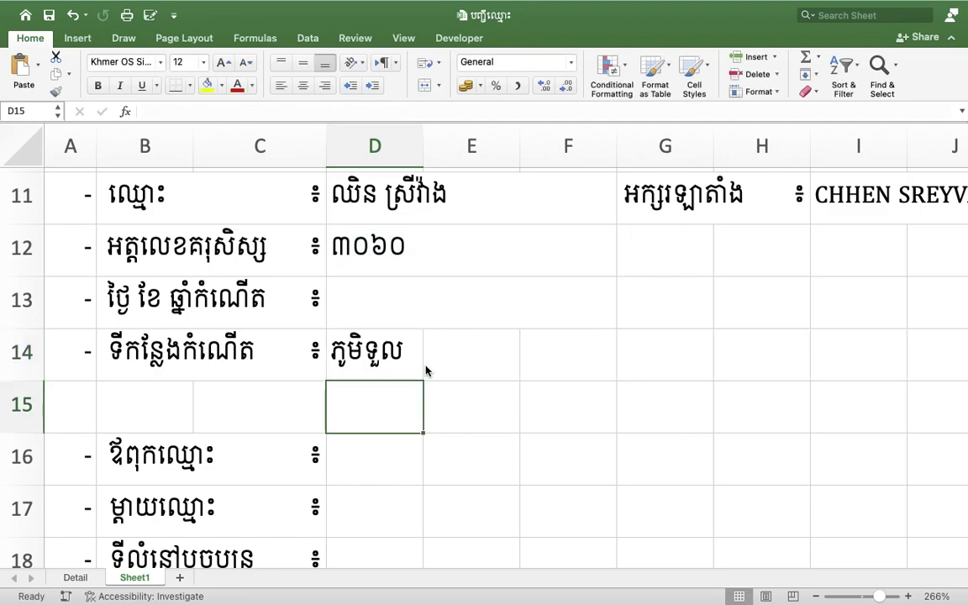
- Enter a different student number in D12 so D14 shows ភូមិពាមជោរ, then close Launchpad
double_click(413, 250)
key(BackSpace)
key(BackSpace)
text(59)
key(Return)
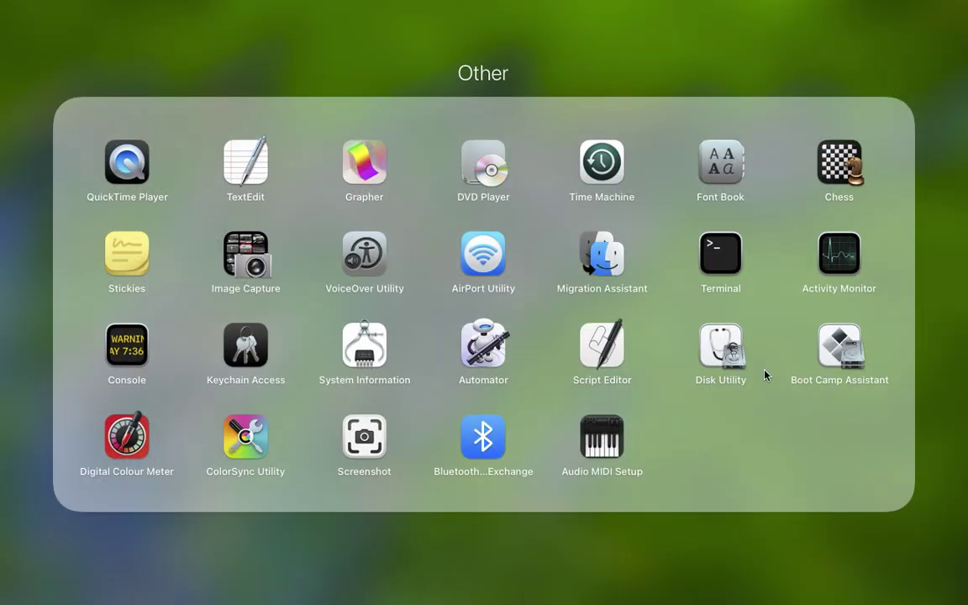
click(2, 5)
click(3, 5)
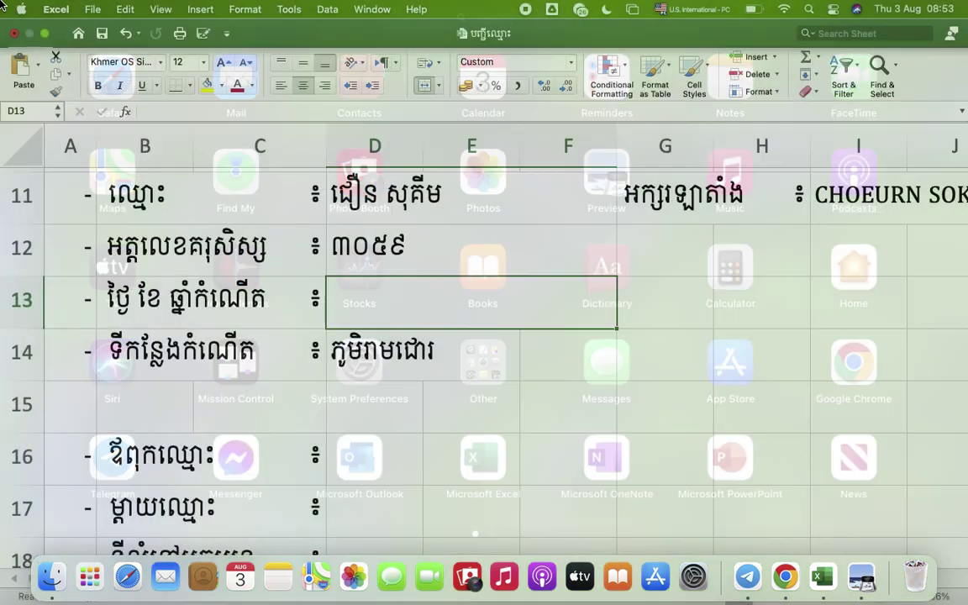